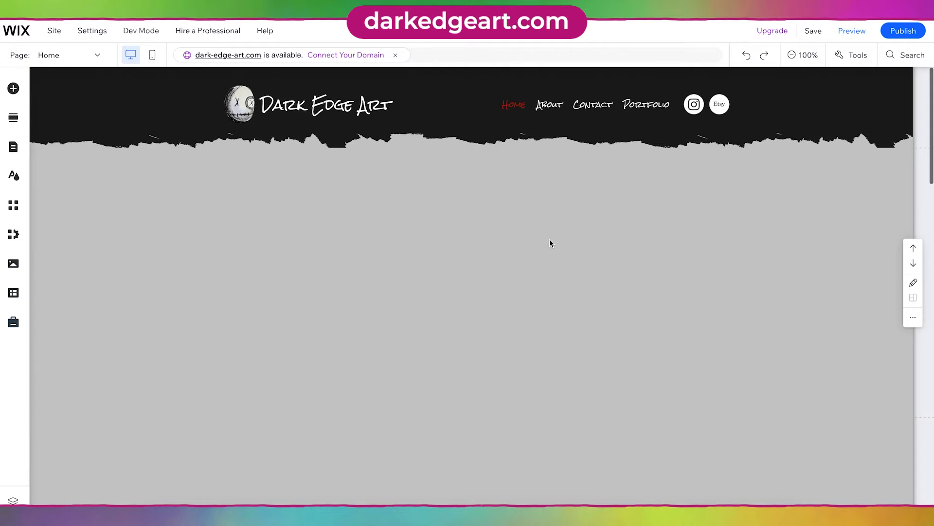
Step: Add a Slider pro gallery to the empty strip below the header
click(531, 250)
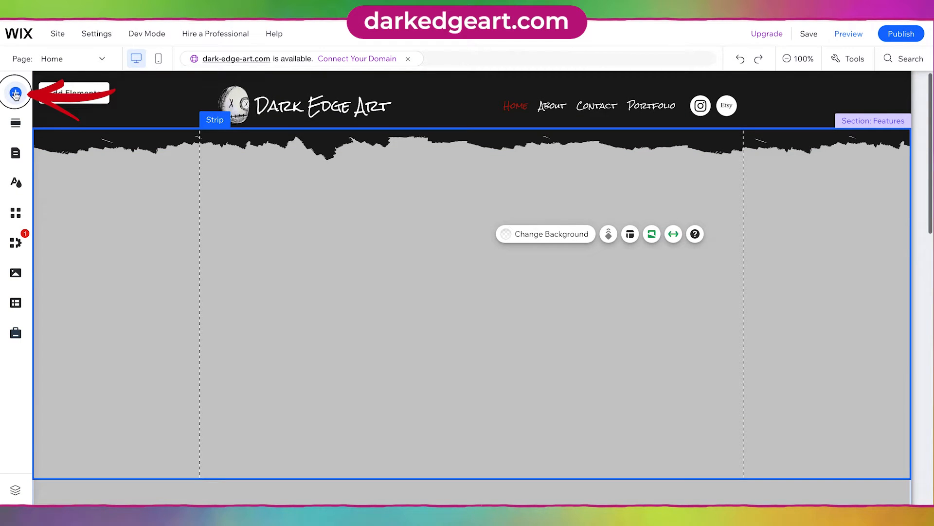
click(16, 93)
click(64, 219)
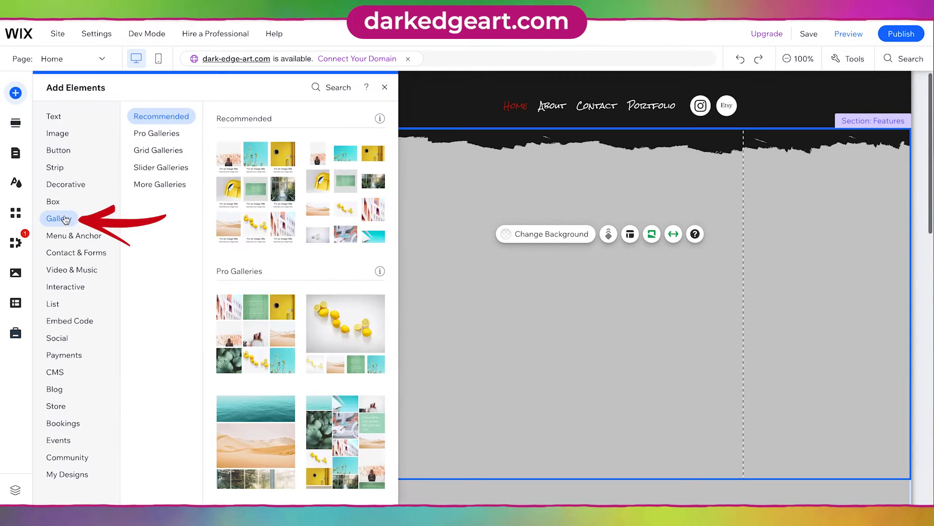
scroll(325, 292, down, 3)
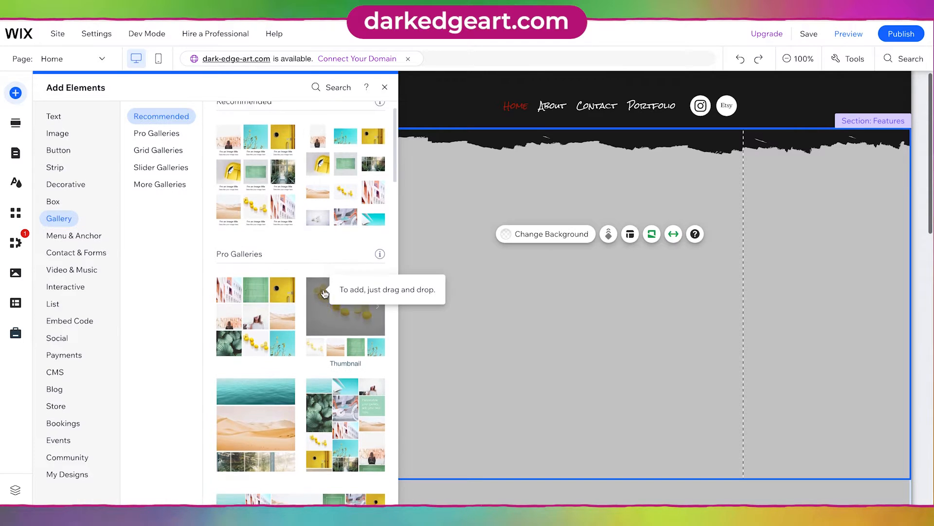
scroll(324, 292, down, 5)
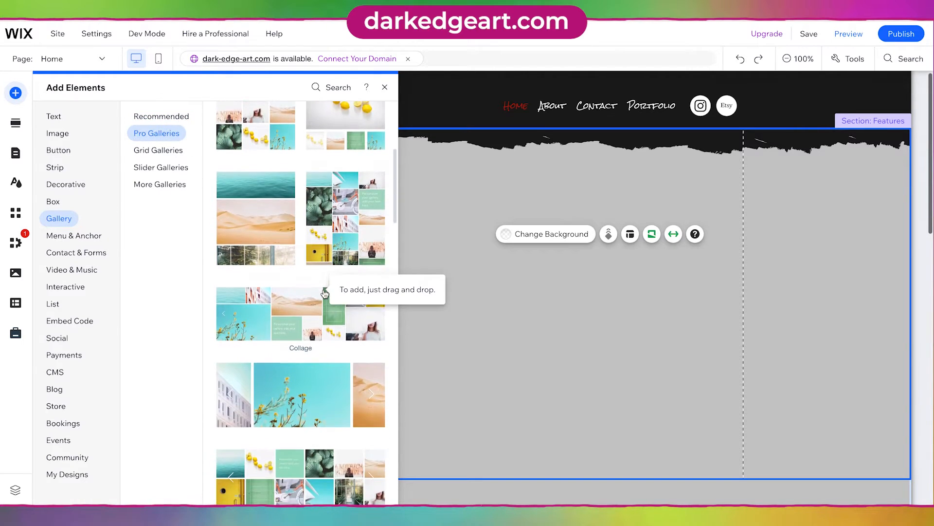
scroll(325, 292, down, 6)
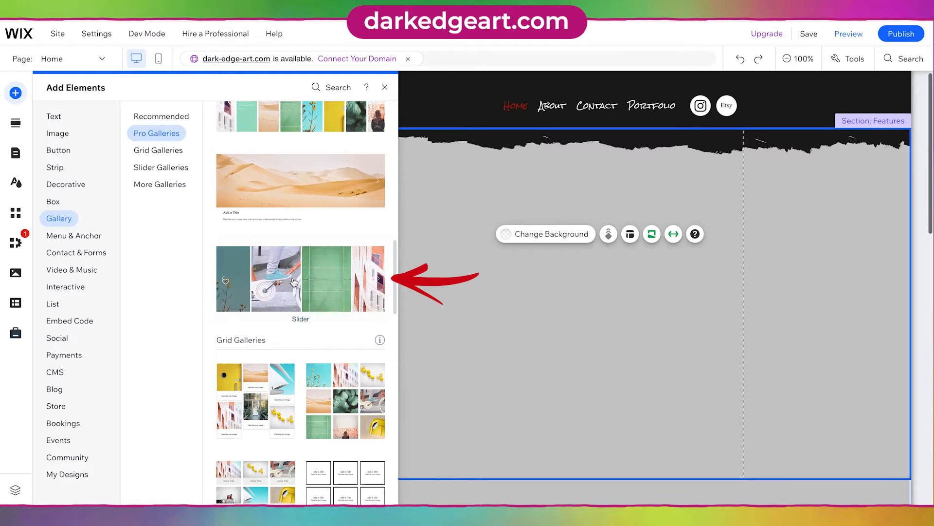
mouse_move(253, 276)
mouse_down()
mouse_move(467, 262)
mouse_move(438, 269)
mouse_up()
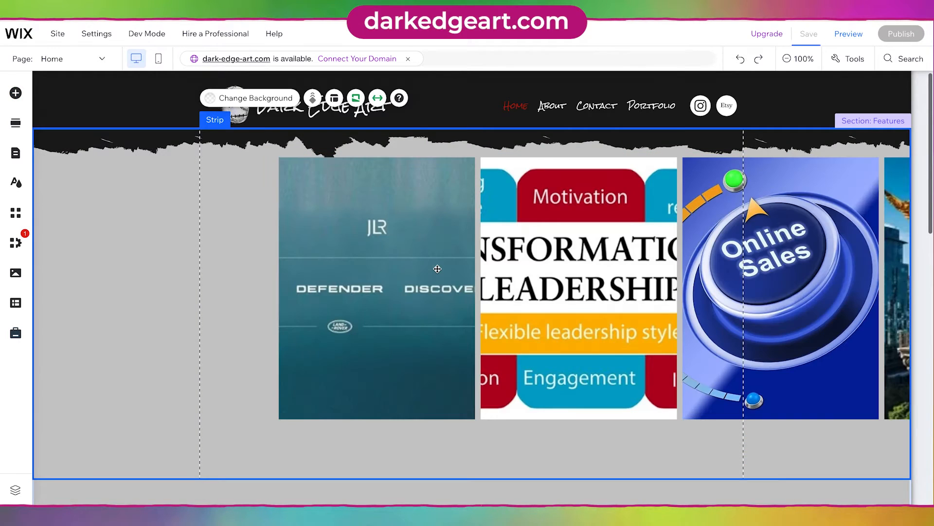
Step: Position the gallery in the strip and resize it to span the width between the two vertical guidelines
mouse_move(598, 247)
mouse_down()
mouse_move(553, 254)
mouse_move(645, 258)
mouse_up()
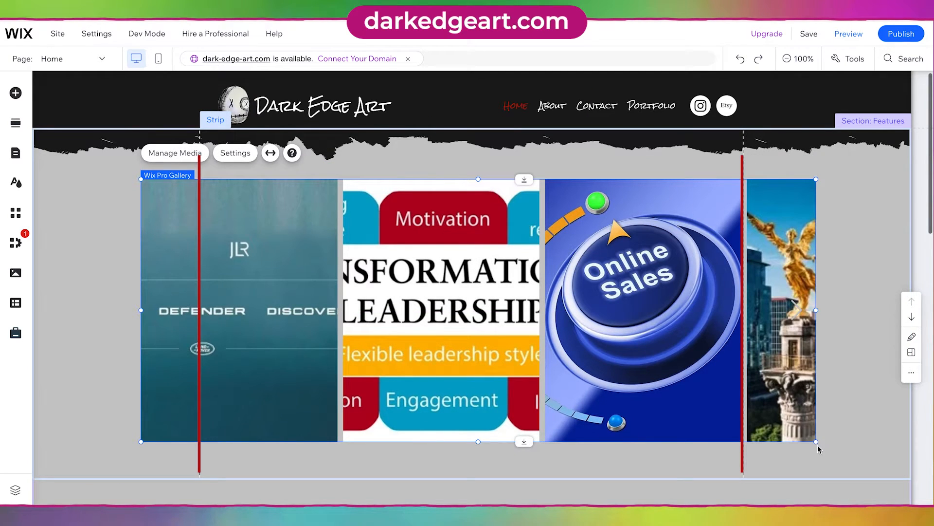
drag(796, 436, 732, 431)
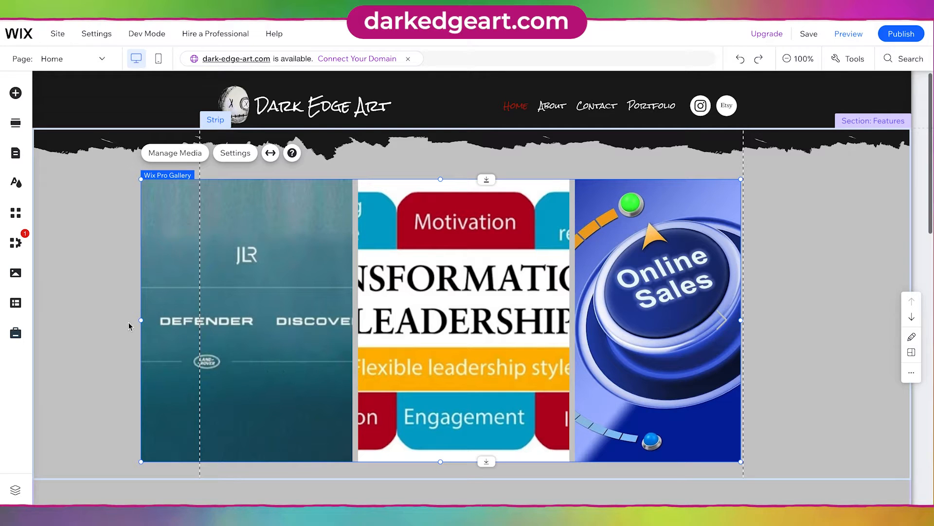
drag(172, 318, 199, 319)
Step: Delete all the sample images from the gallery's media
click(471, 305)
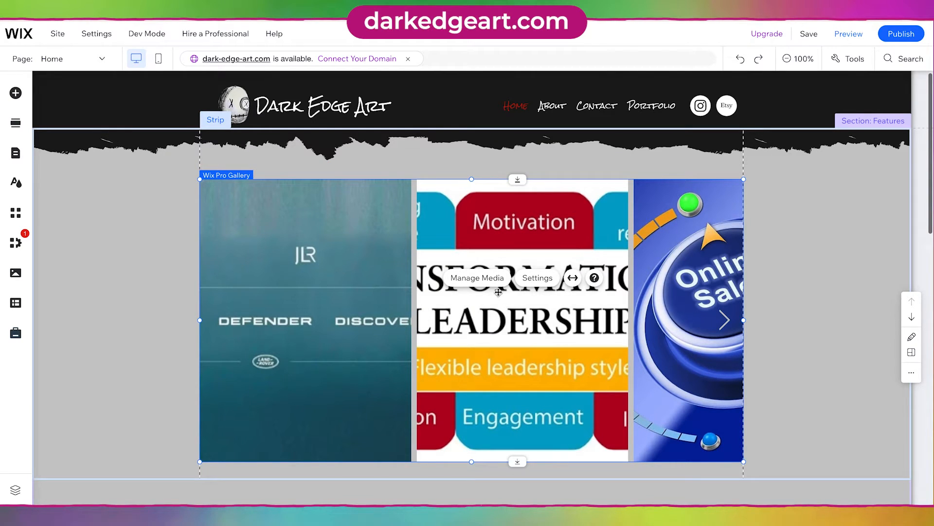
click(475, 282)
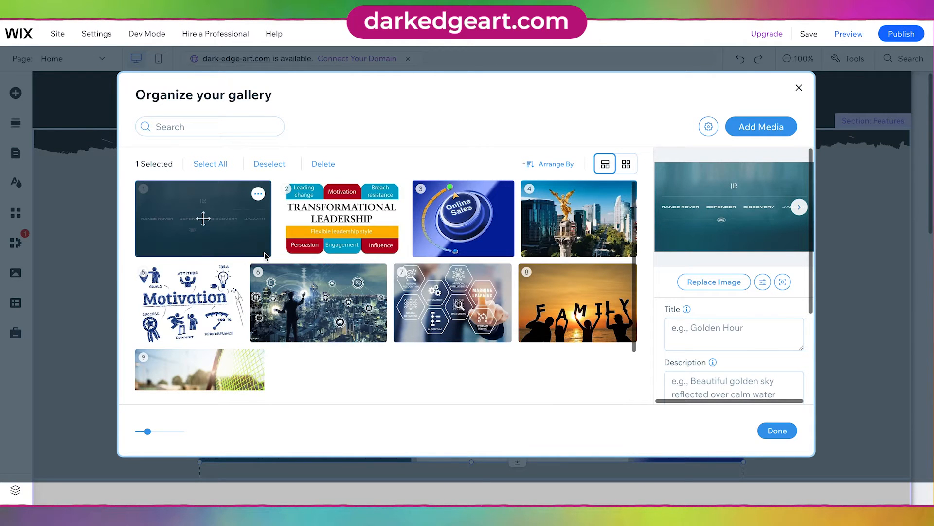
click(217, 165)
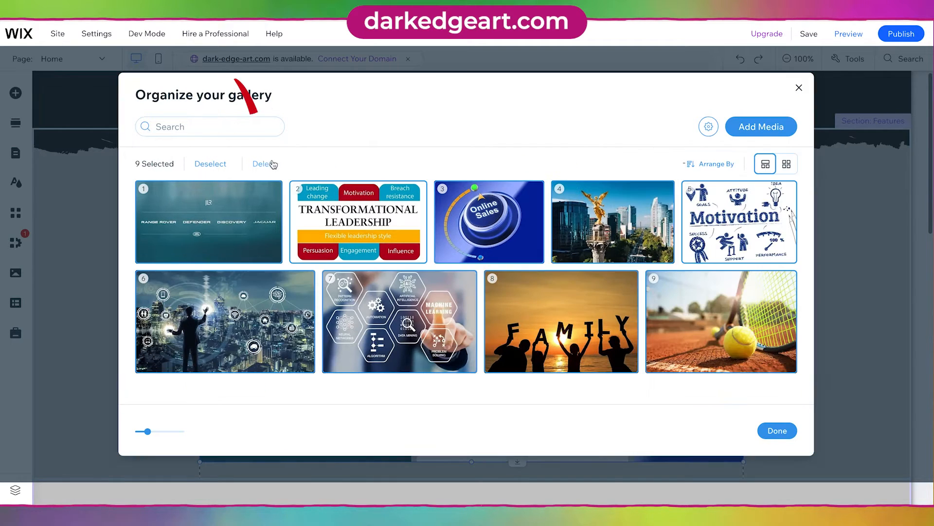
click(266, 164)
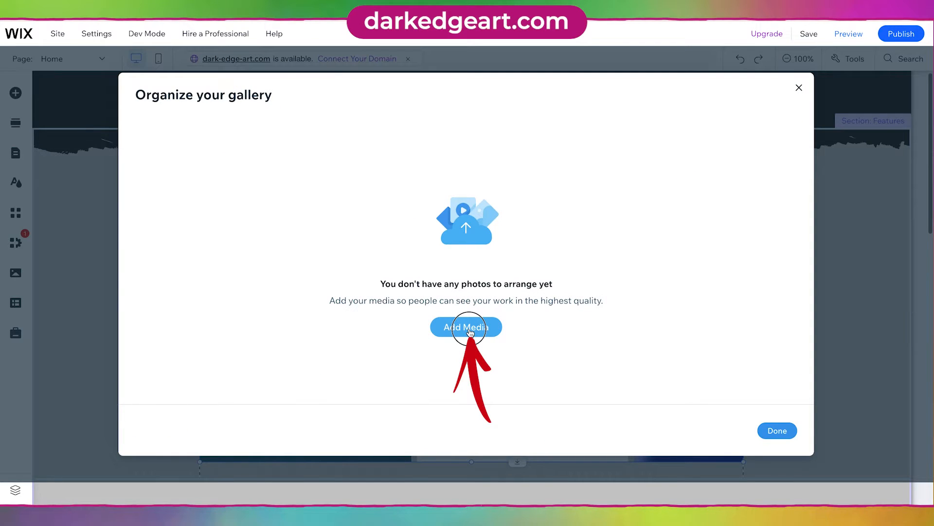
Step: Upload today's 33 image files, 36.jpg through torn5x7.jpeg, from the Downloads folder to the site files
click(470, 332)
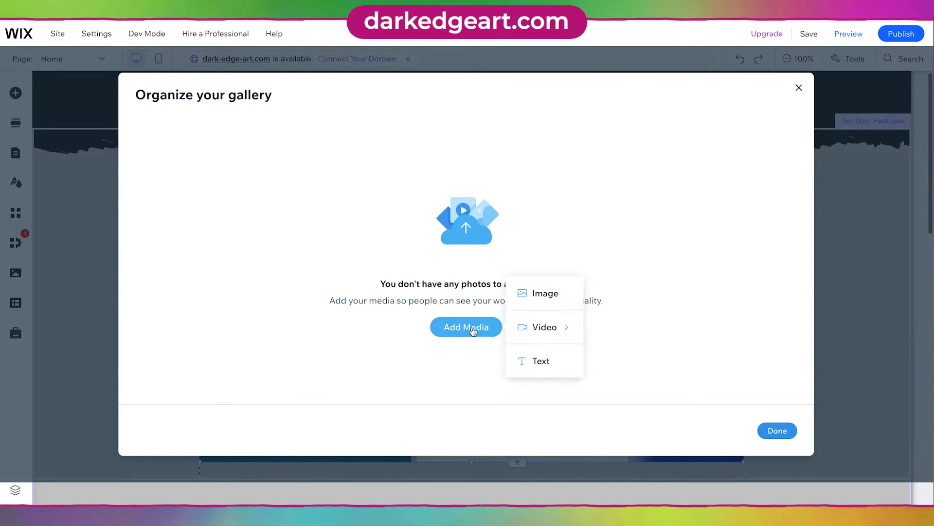
click(536, 294)
click(98, 104)
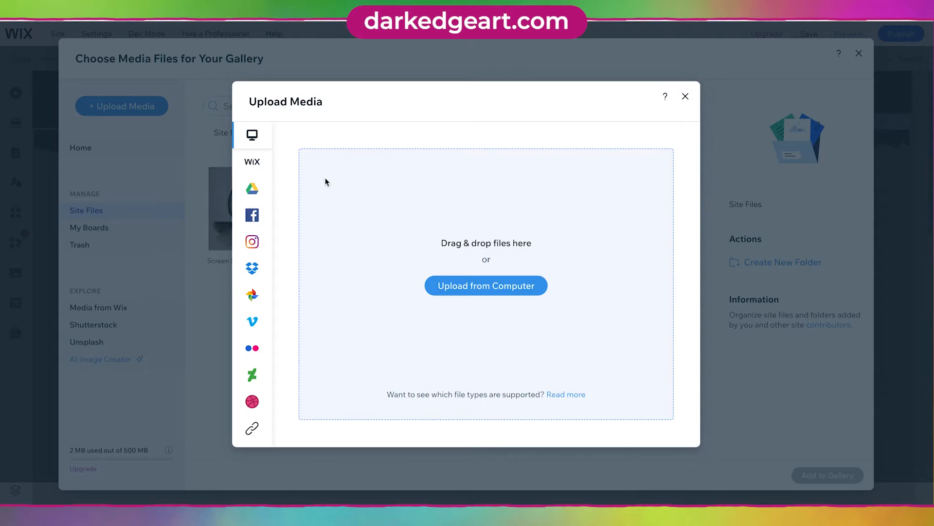
click(476, 288)
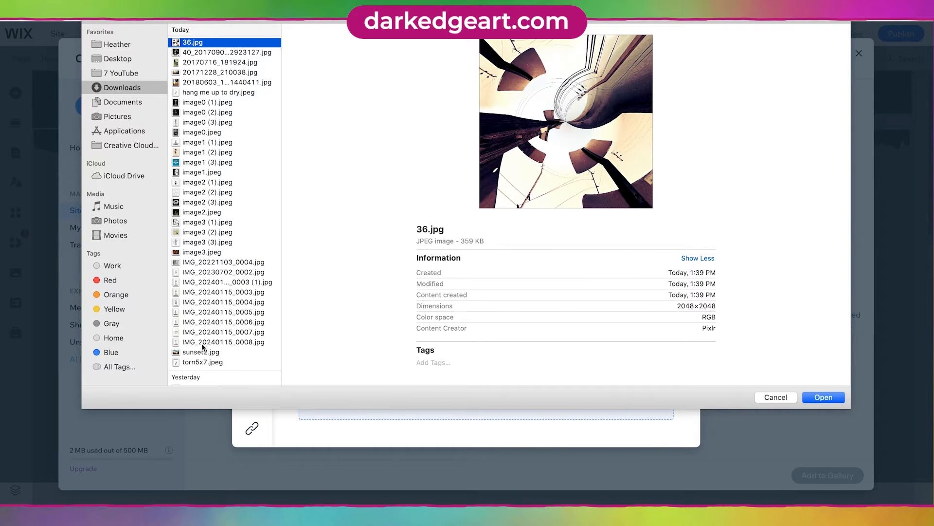
shift+click(193, 363)
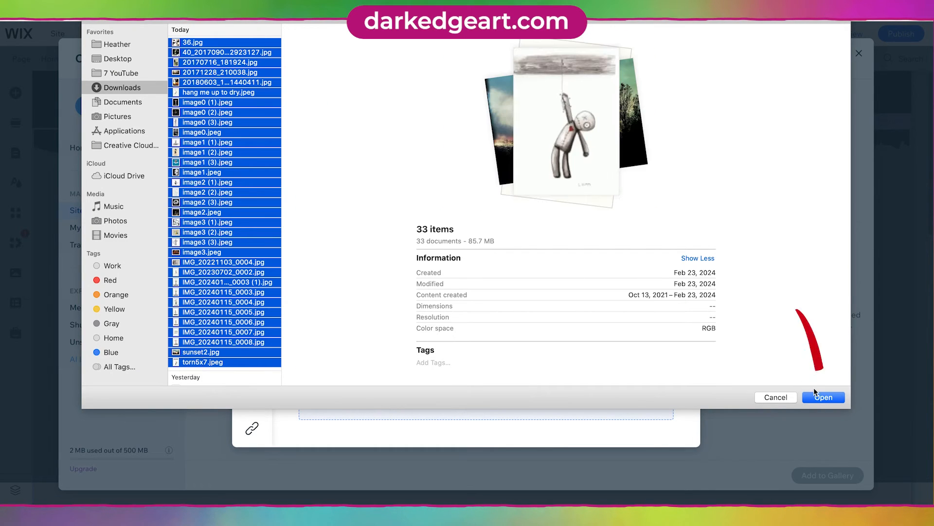
click(822, 398)
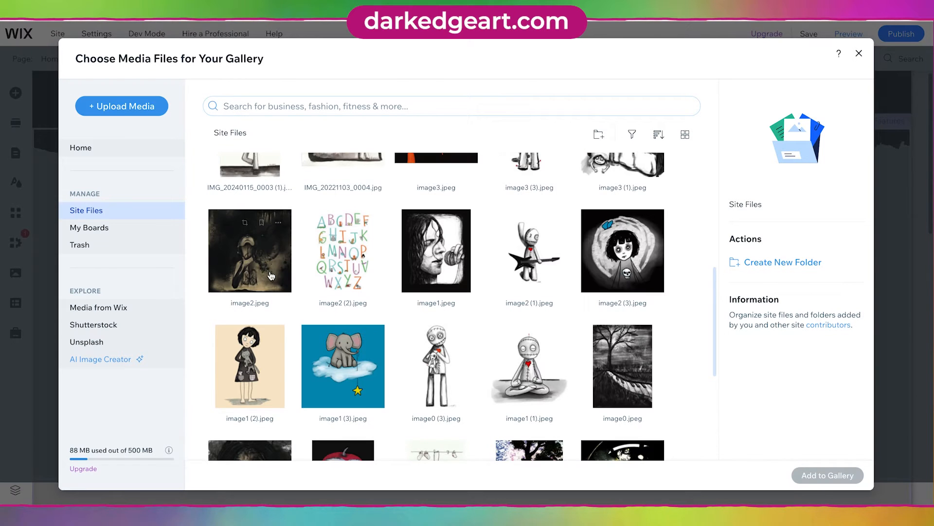
Step: Add nine uploaded artworks to the gallery, including image2.jpeg, image1.jpeg, image2 (3).jpeg, image0.jpeg, image0 (1).jpeg and image0 (2).jpeg
click(250, 272)
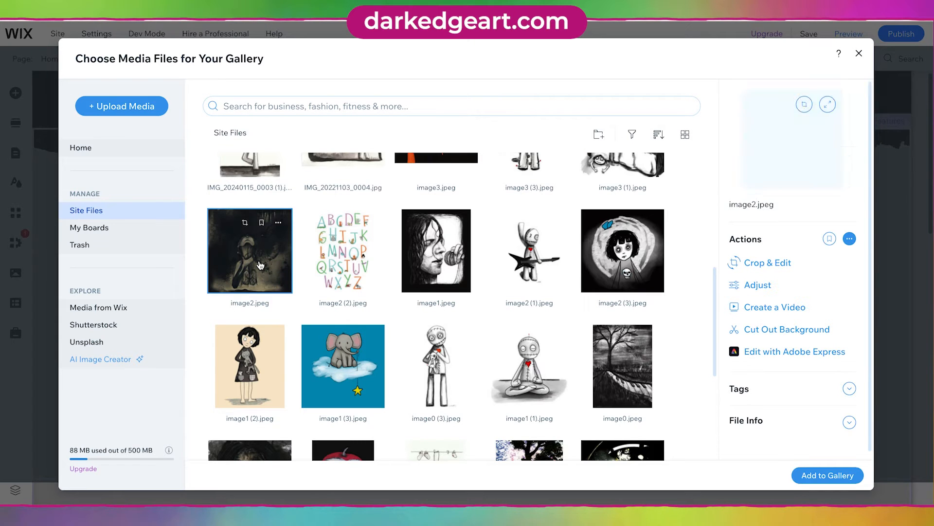
shift+click(436, 243)
shift+click(628, 263)
scroll(628, 262, down, 3)
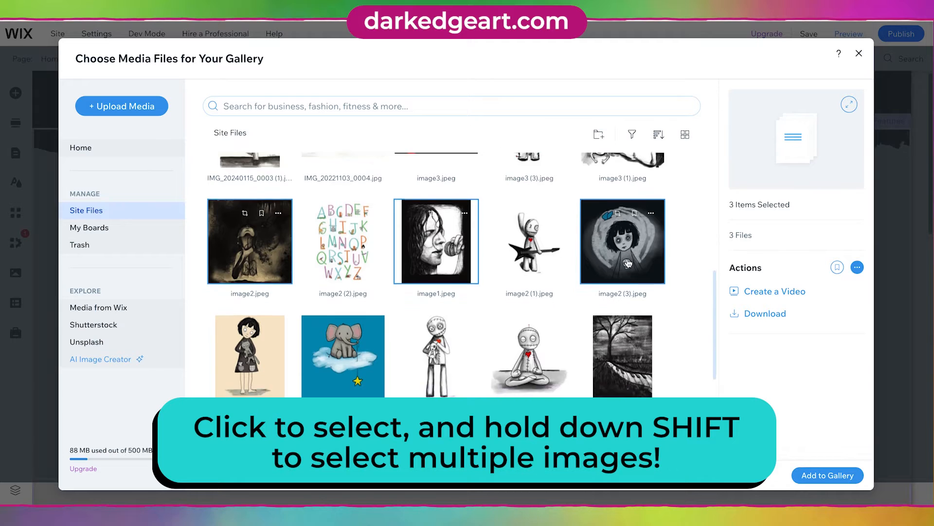
shift+click(276, 240)
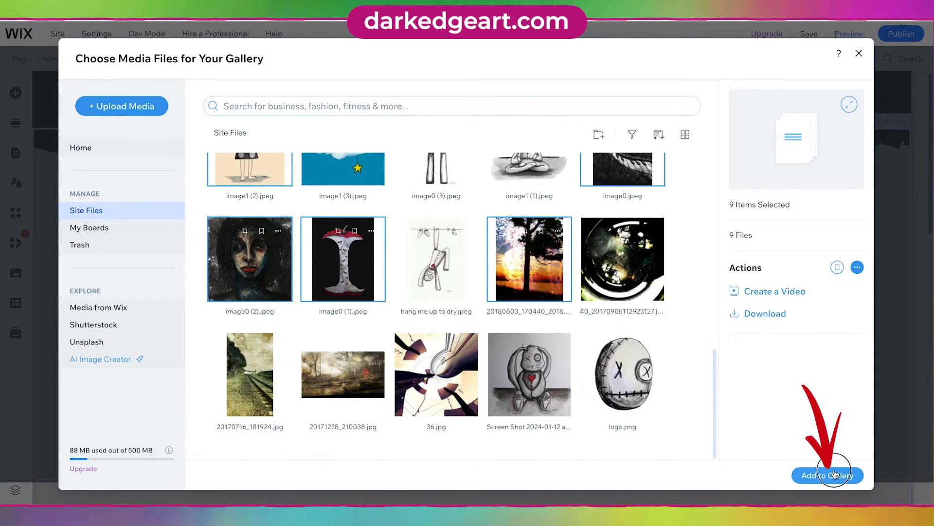
click(833, 474)
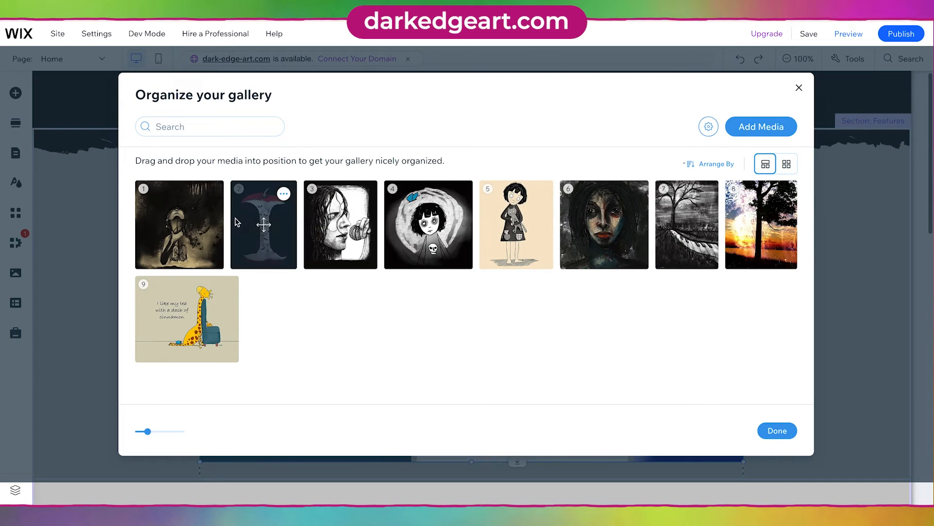
Step: Reorder the gallery so the dark painted portrait comes first and the sunset tree photo third
drag(775, 221, 343, 235)
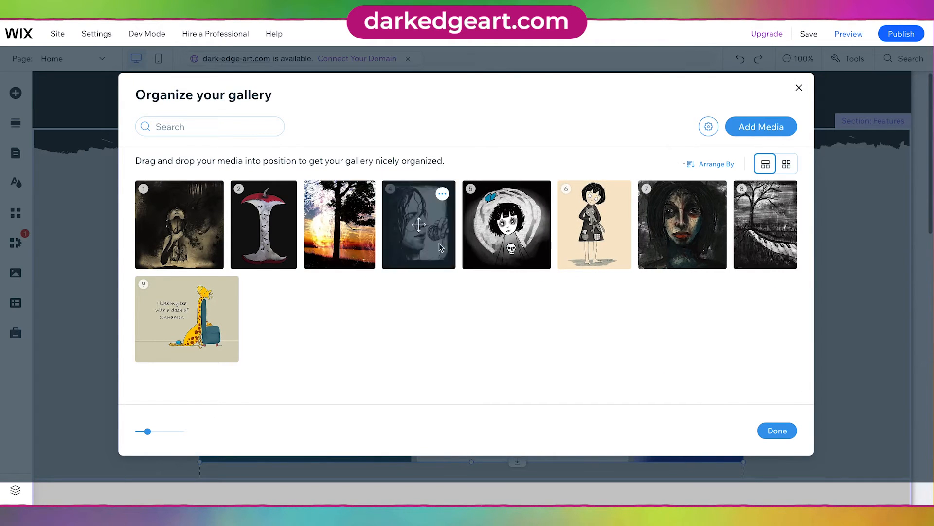
drag(683, 239, 180, 223)
Step: Give the first gallery image the title "Dark Girl" and the description "Mixed Media", and close the gallery organizer
click(180, 224)
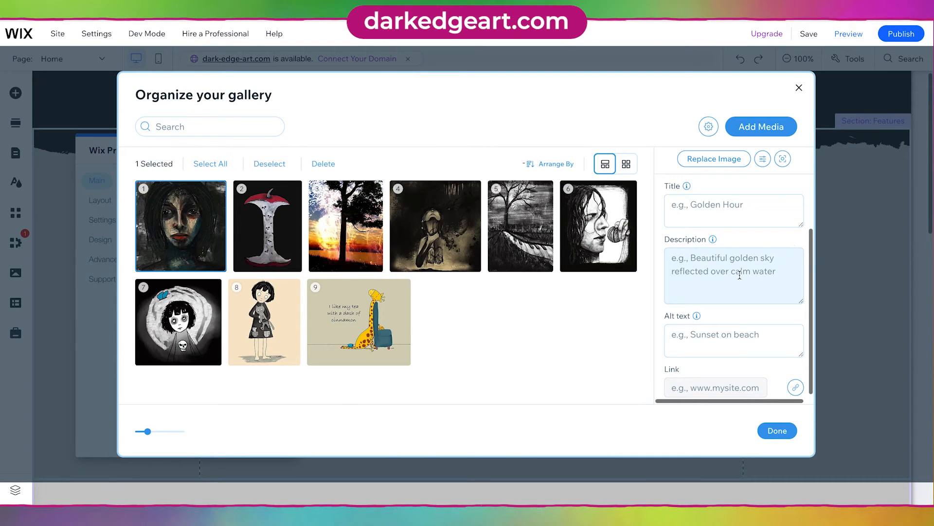
click(722, 388)
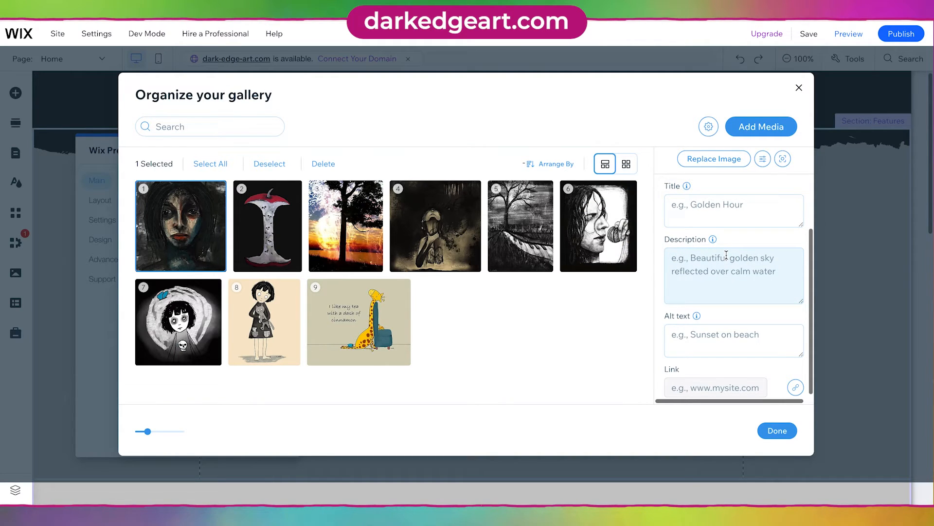
click(712, 205)
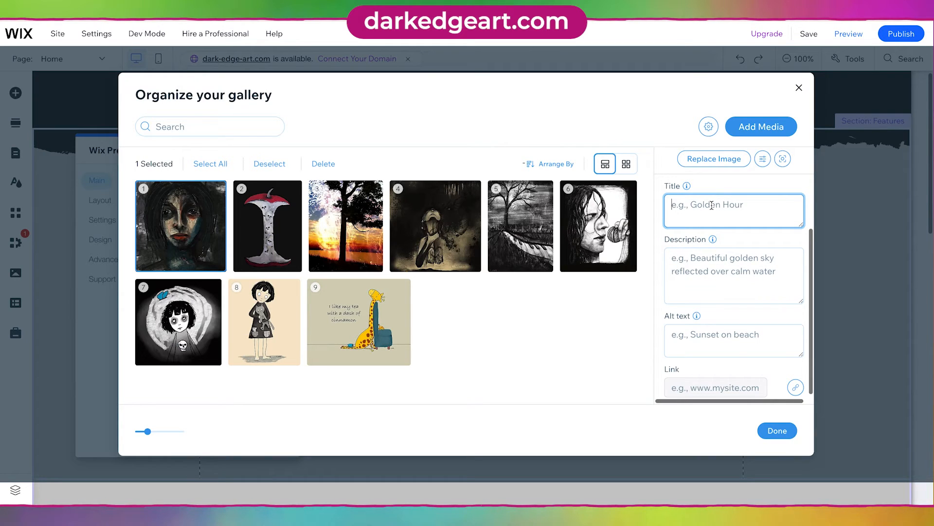
text(Dark Girl)
key(Tab)
text(Mixed Media)
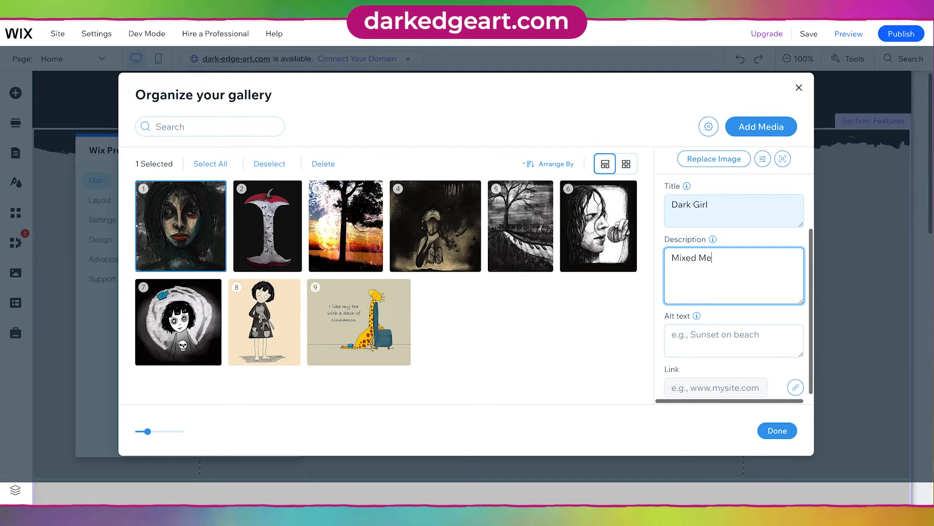
click(778, 430)
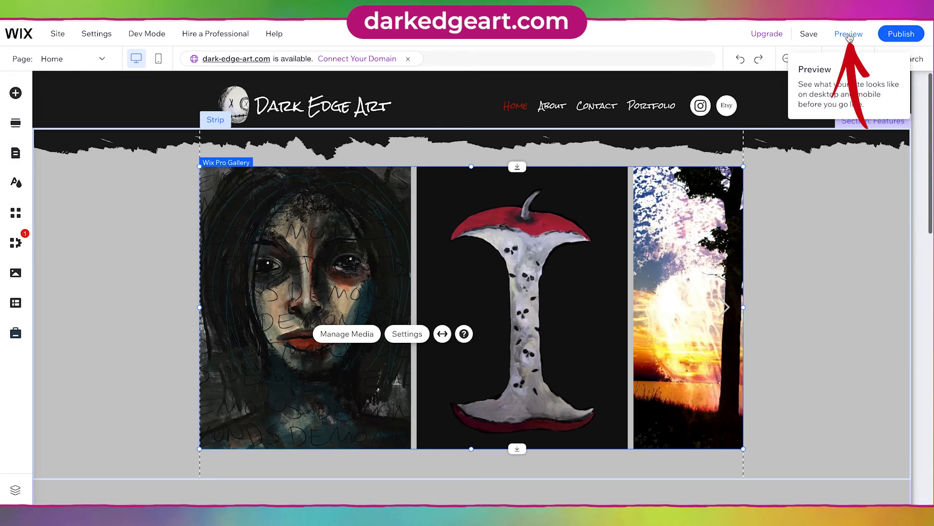
Step: Preview the site and open the first gallery image to check its display
click(849, 34)
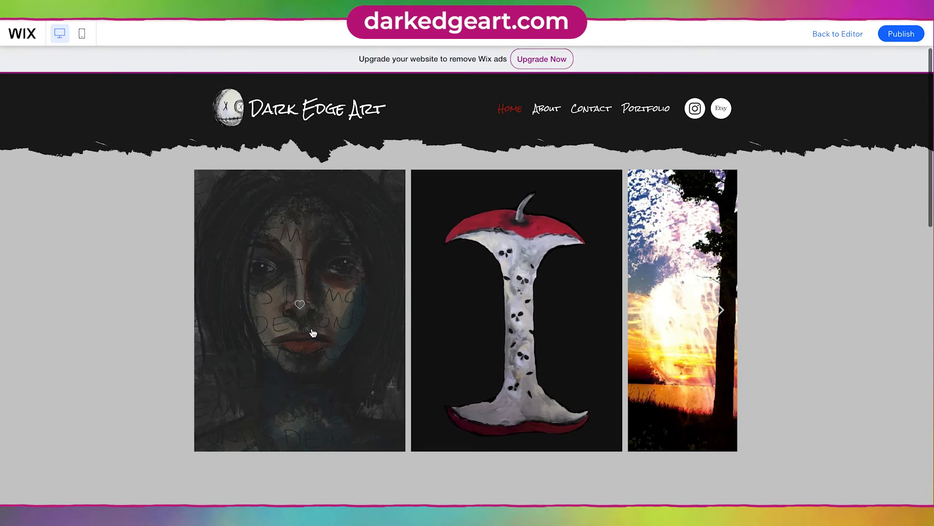
click(313, 333)
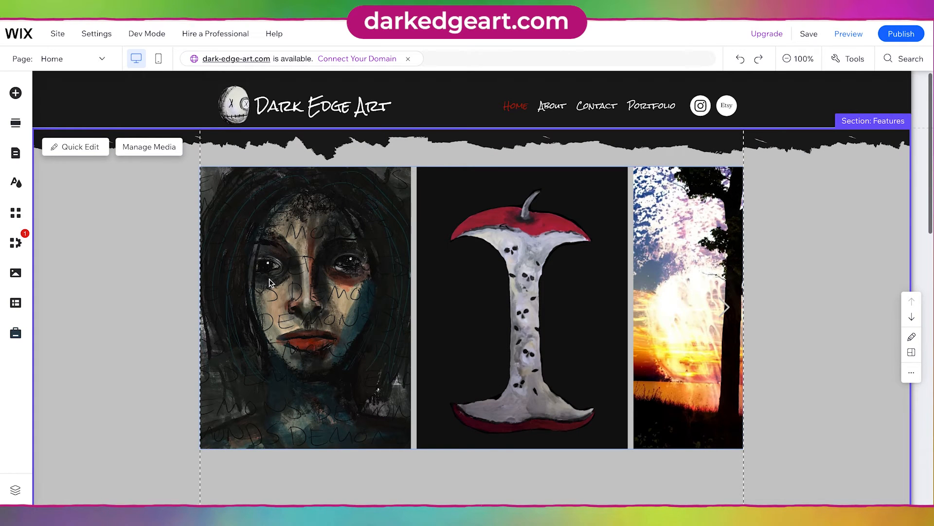
Step: Reopen the gallery's media and clear both the description and the title of the first image
click(271, 282)
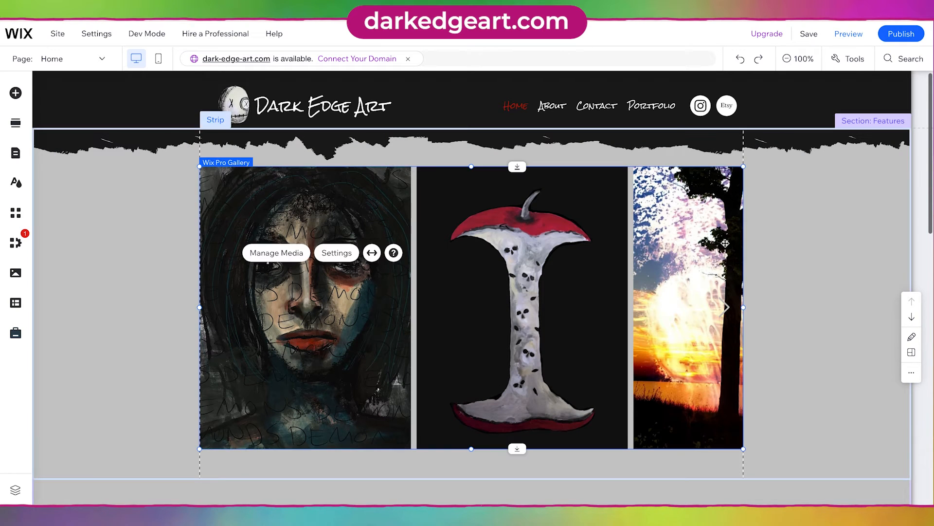
click(284, 256)
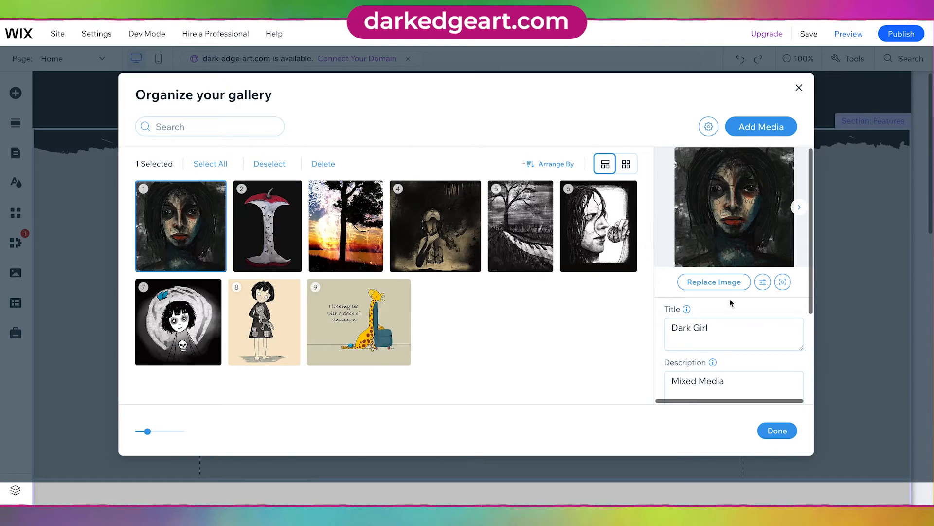
scroll(750, 365, down, 3)
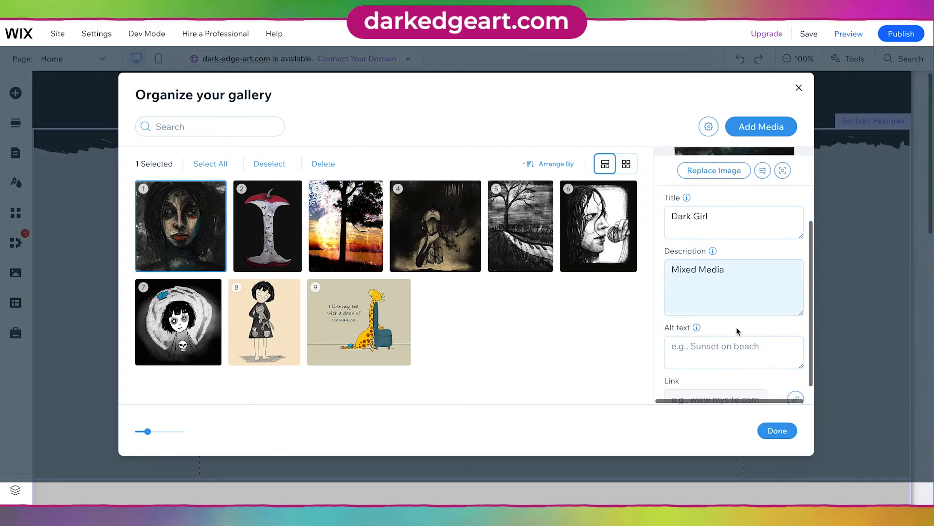
click(708, 335)
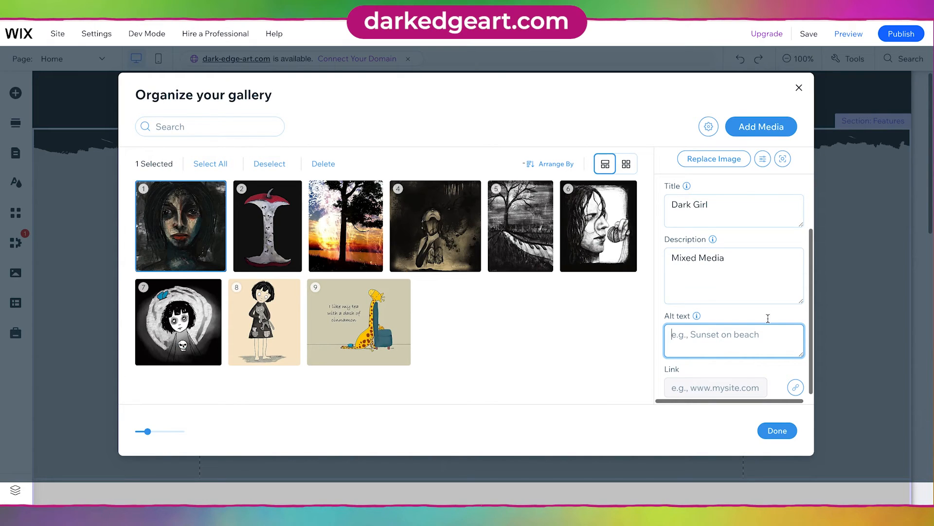
click(757, 265)
key(ctrl+a)
key(BackSpace)
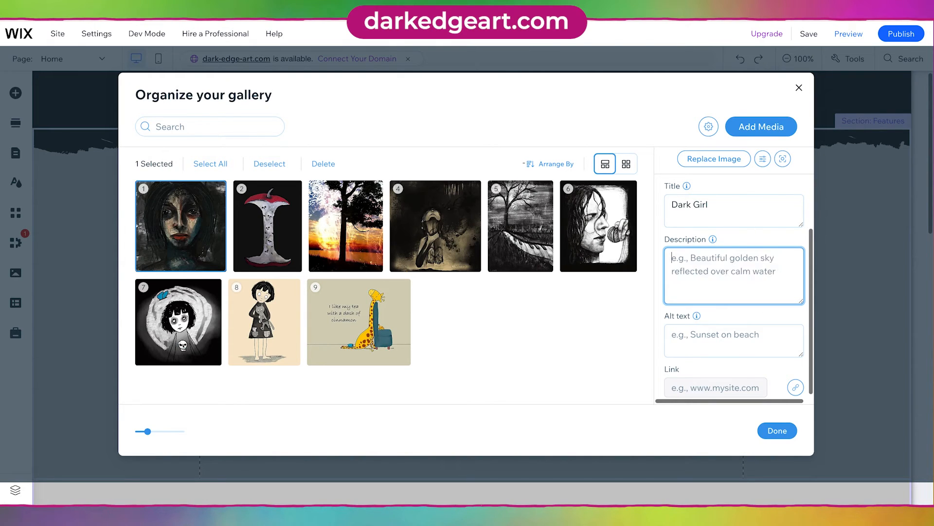
click(723, 205)
key(ctrl+a)
key(BackSpace)
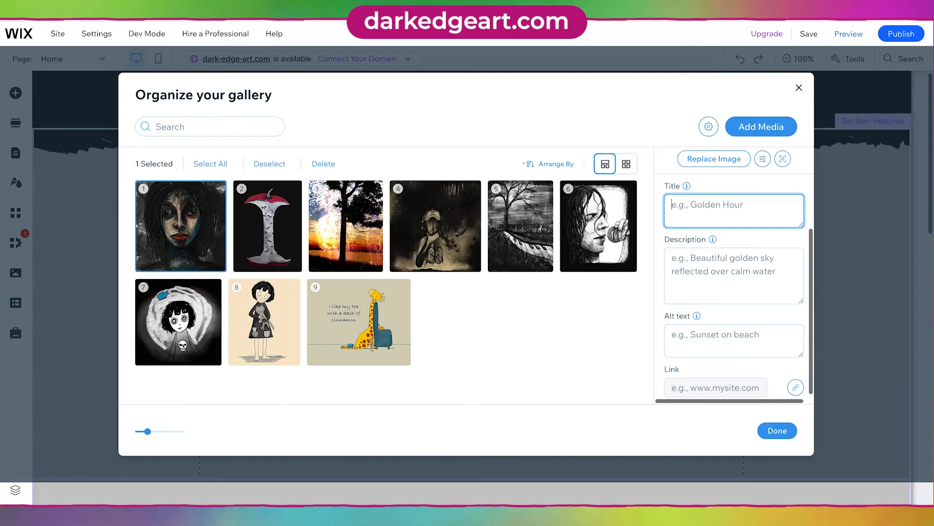
Step: Give the first gallery image the alt text "Dark mixed media artwork of girl" and describe the third as photography of a sunset
click(713, 333)
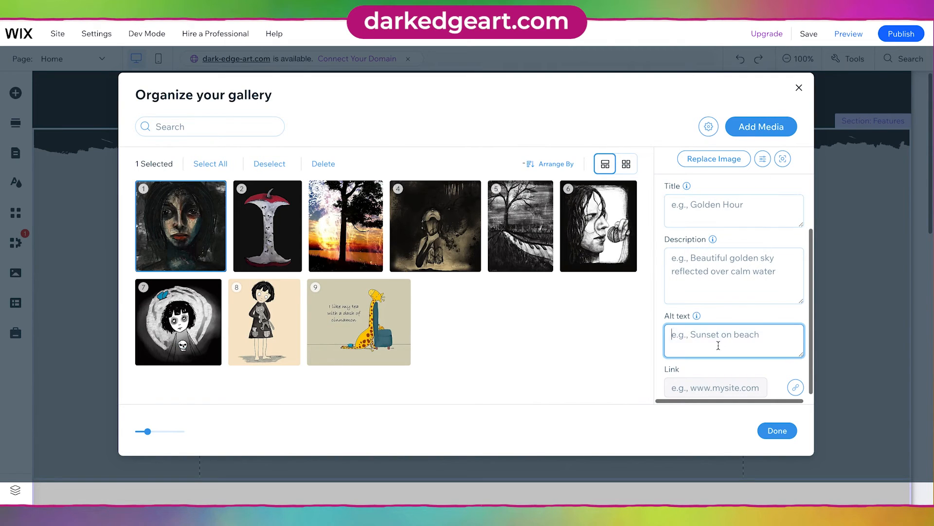
text(Dark mixed media artwork of girl)
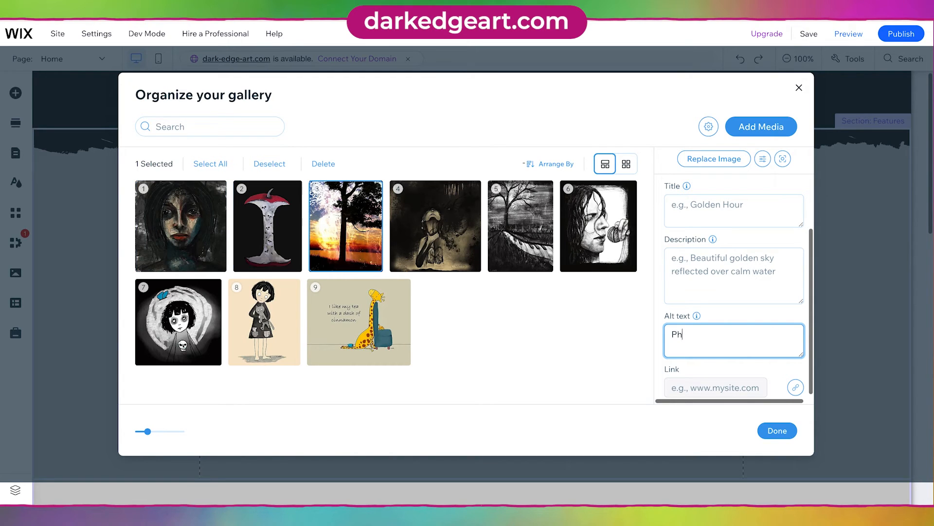
text(otography of a suns)
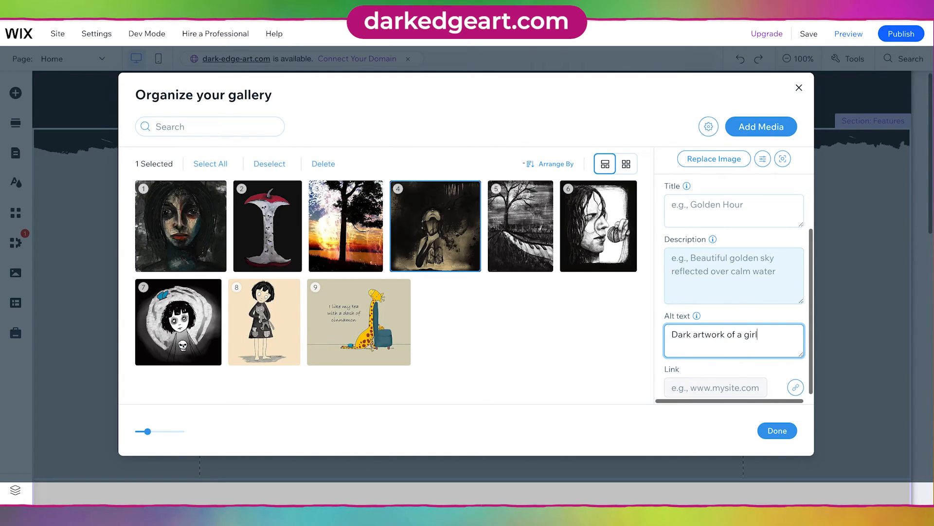
Step: Complete the fourth image's alt text as "Dark artwork of a girl and her lungs" and finish organizing the gallery
text(and her lungs)
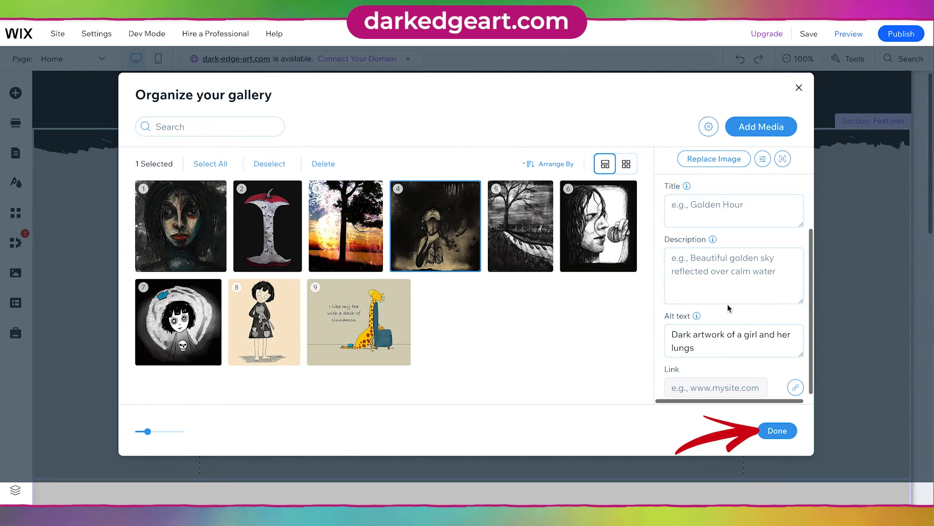
click(776, 434)
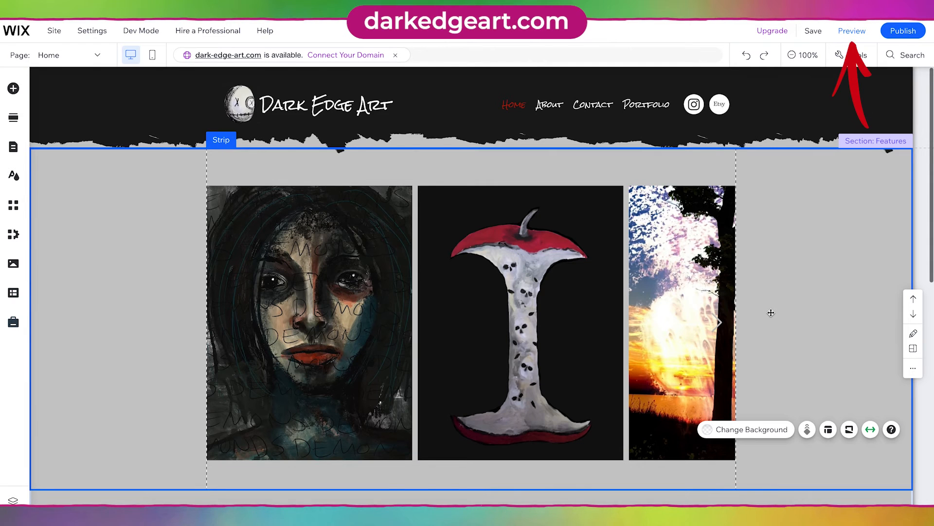
Step: Preview the site, advance the gallery slider through the artworks to the giraffe illustration, and select that image
click(853, 31)
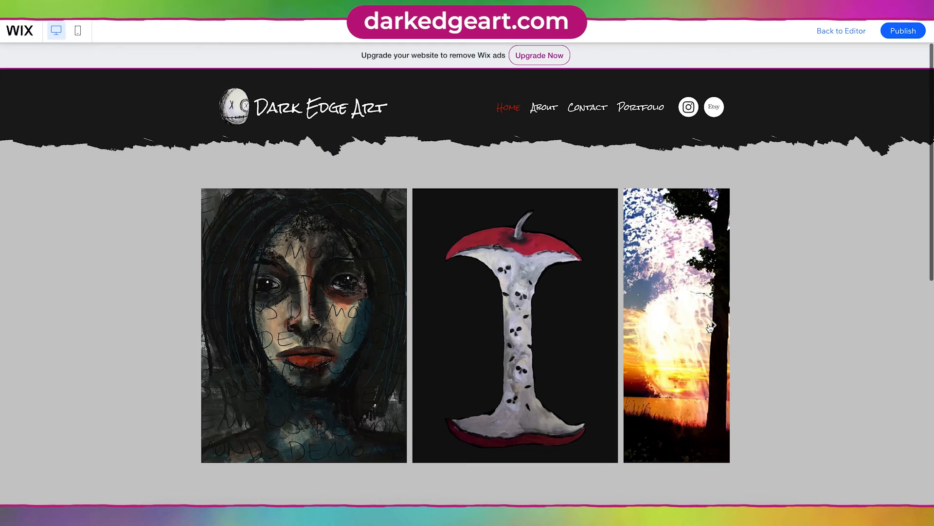
click(710, 327)
click(711, 327)
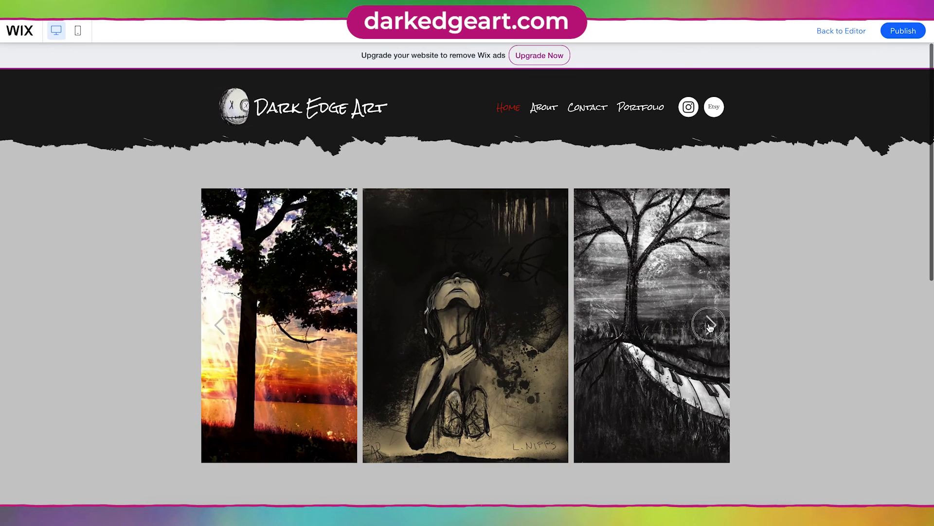
click(710, 327)
click(711, 327)
click(711, 327)
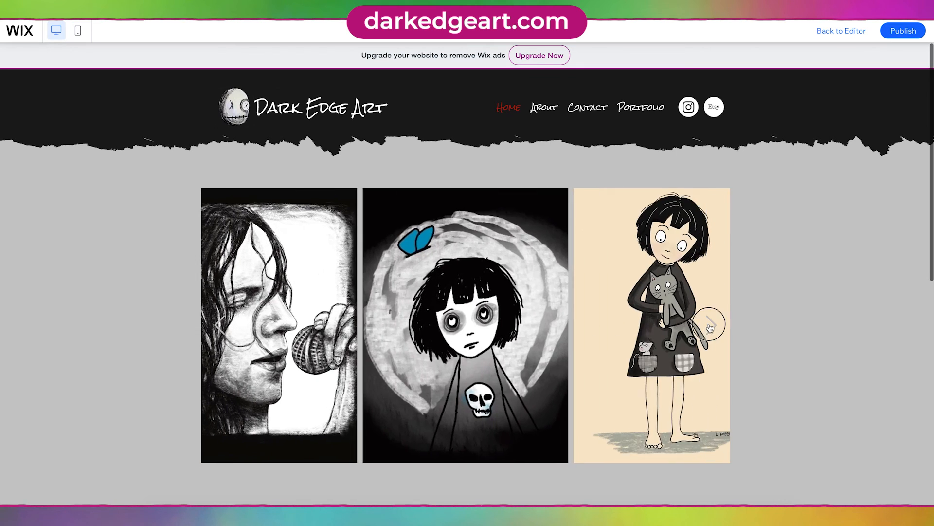
click(710, 327)
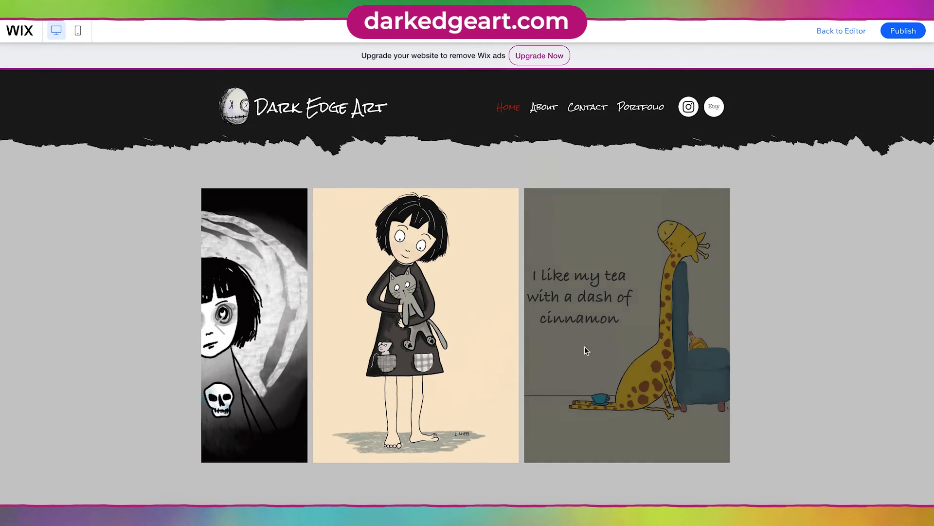
click(586, 348)
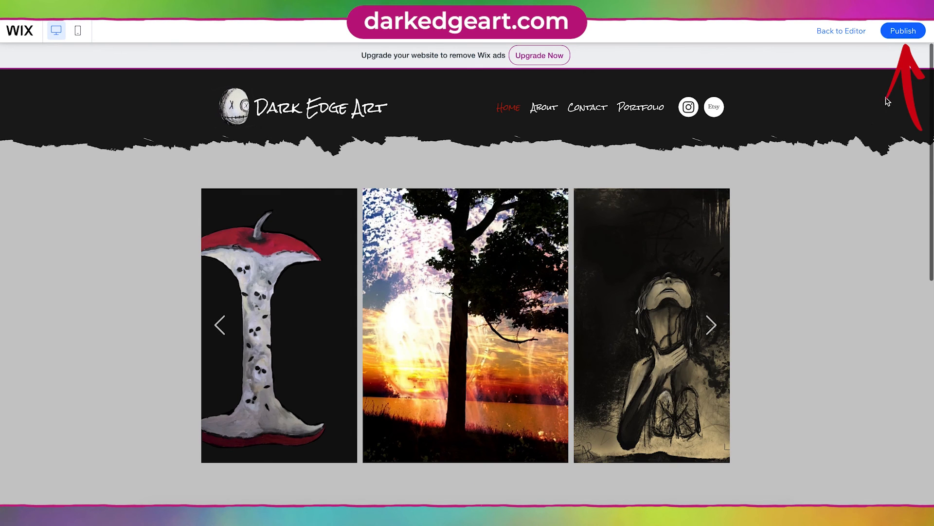
Step: Publish the site with the finished home page gallery
mouse_move(904, 35)
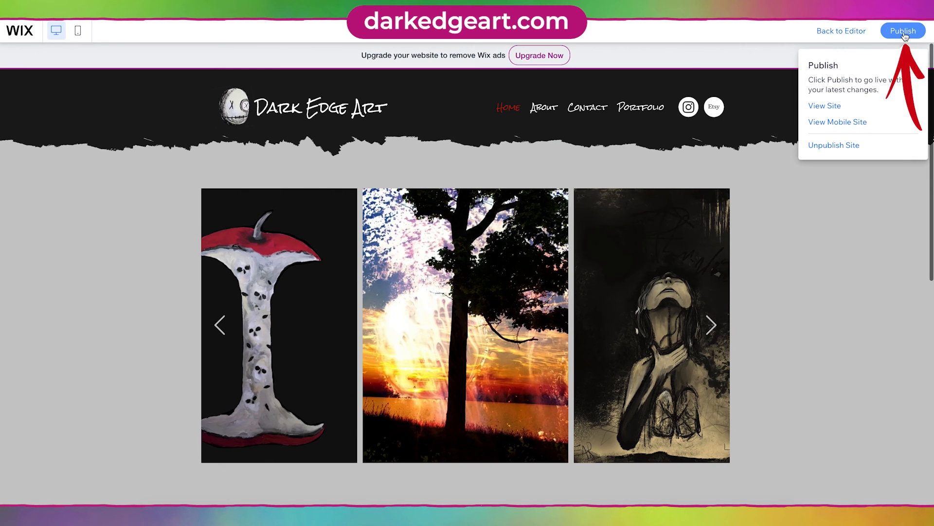
click(904, 35)
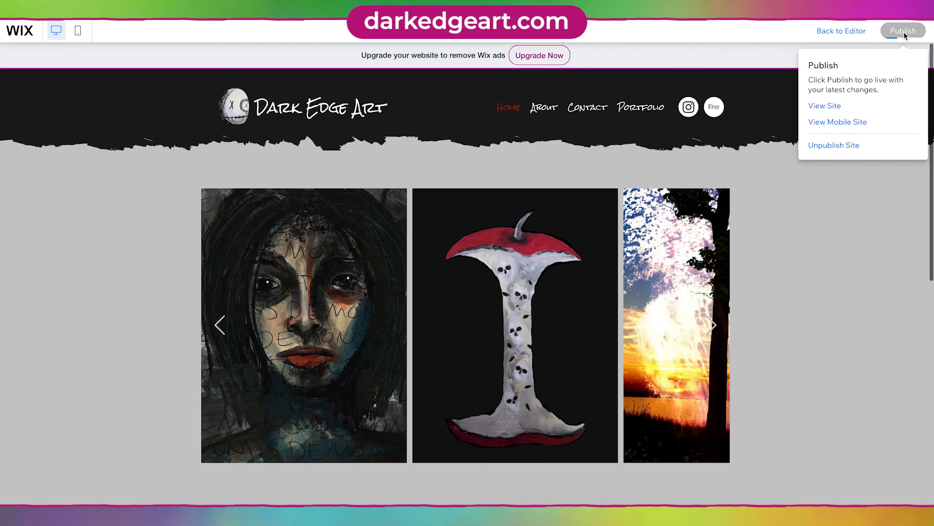